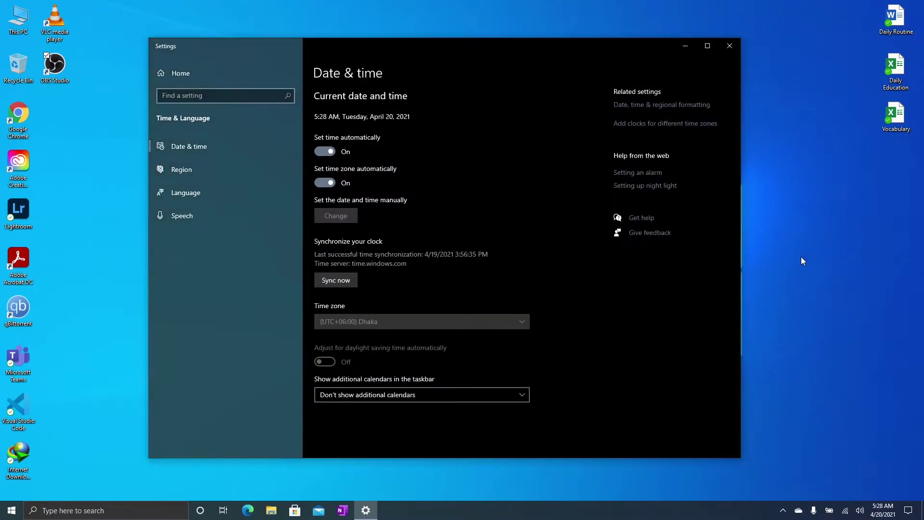
Synchronize the Windows clock with the time server immediately.
left_click(348, 281)
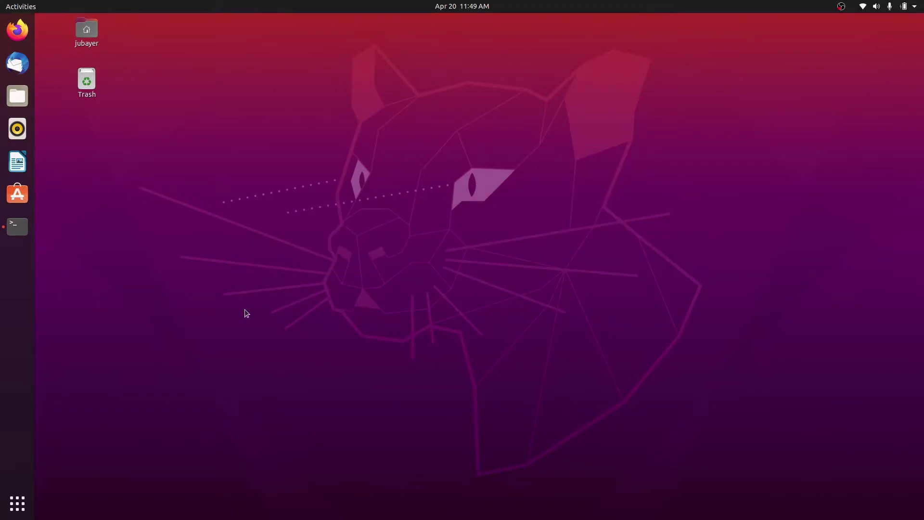
Open a terminal in Ubuntu and enter the command timedatectl set-local-rtc 1 --adjust-system-clock.
left_click(25, 233)
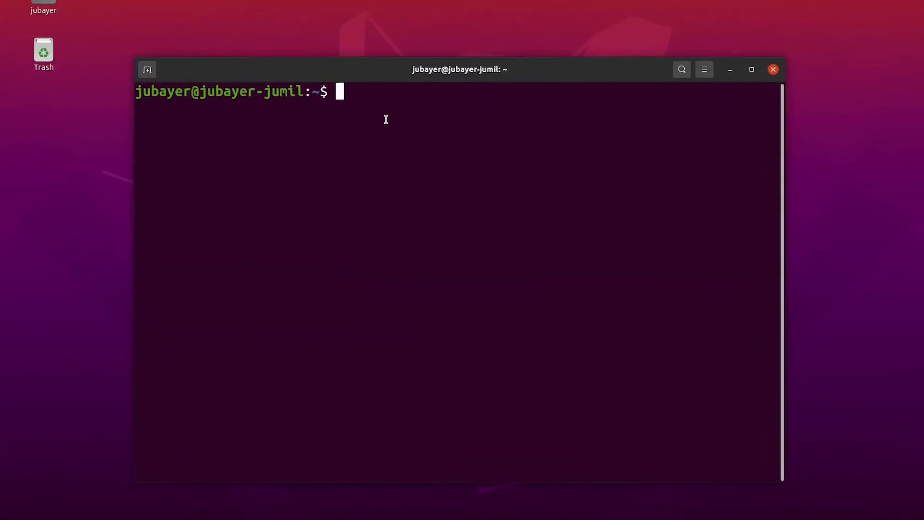
type("timedatec")
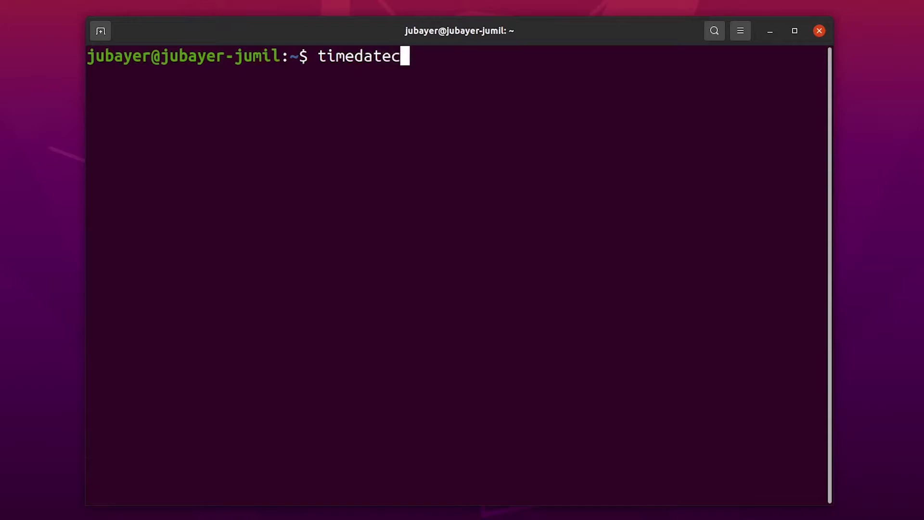
type("tl set-local")
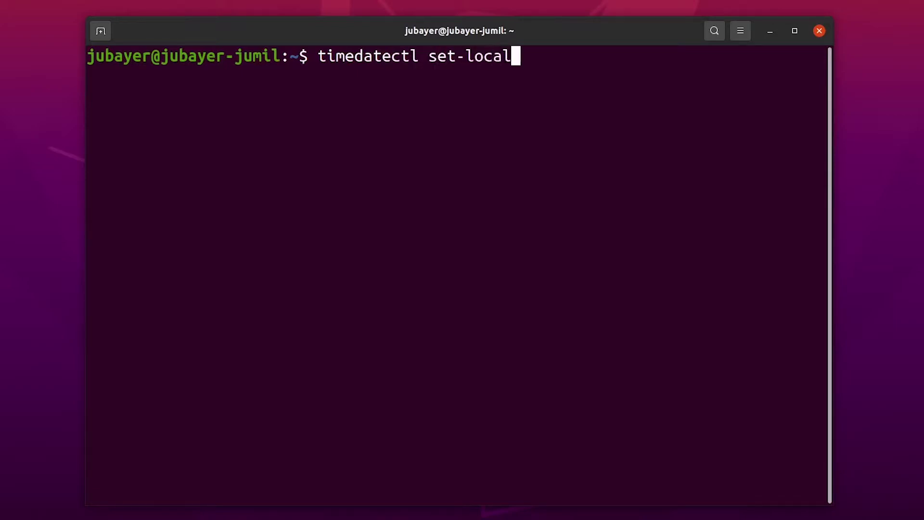
type("-rtc ")
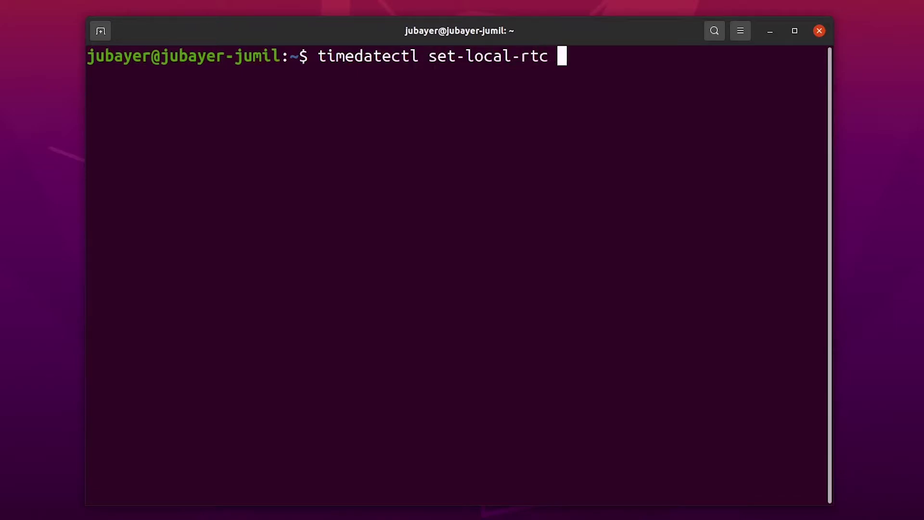
type("1 --ad")
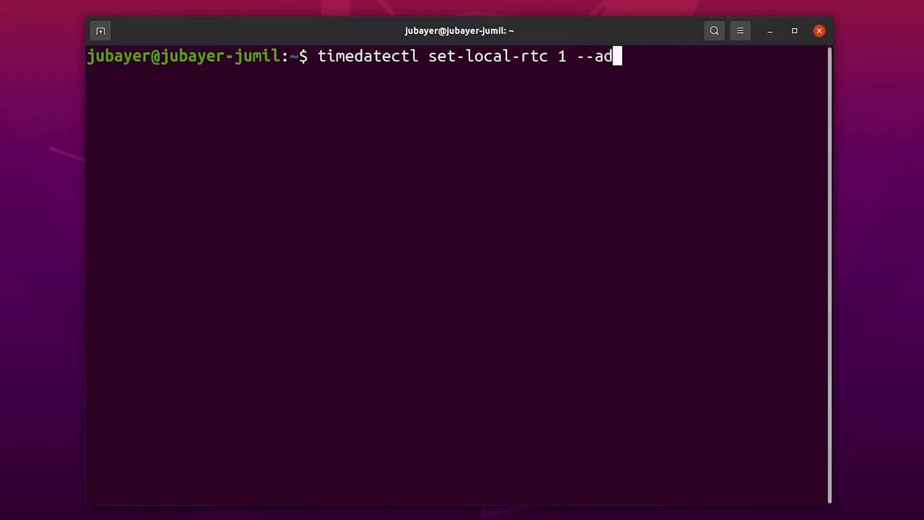
type("just-system")
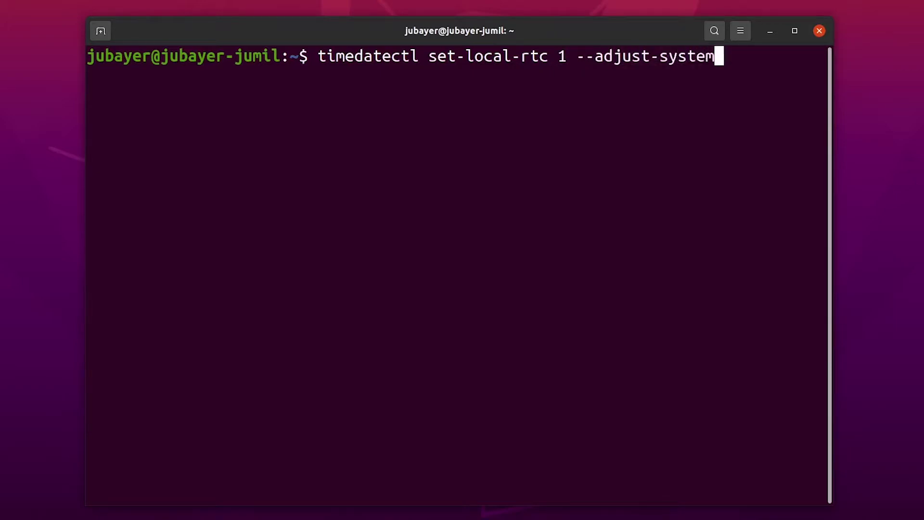
type("-clock")
left_click_drag(418, 59, 321, 64)
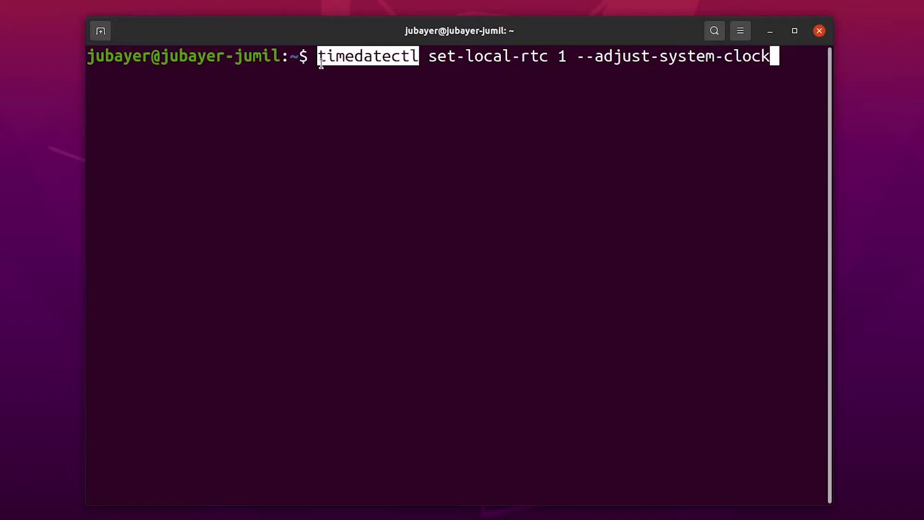
left_click_drag(428, 57, 549, 56)
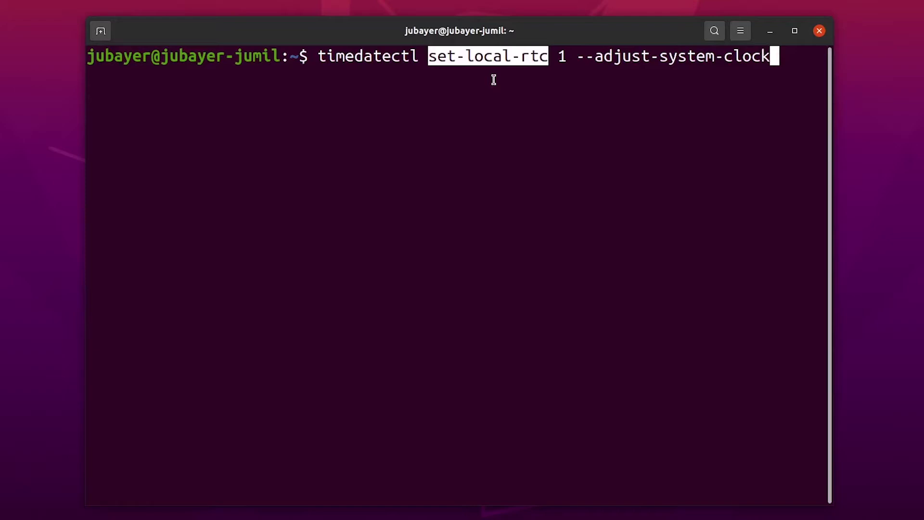
triple_click(562, 63)
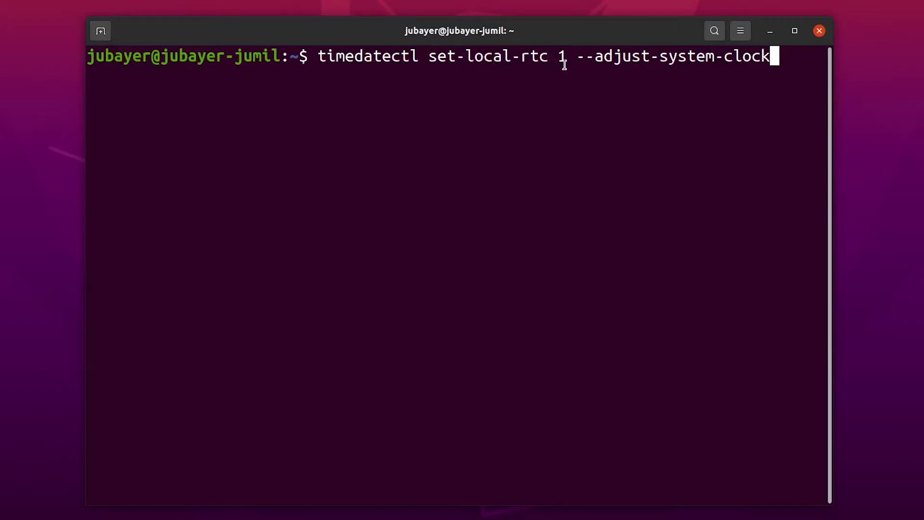
double_click(562, 58)
left_click_drag(575, 56, 777, 57)
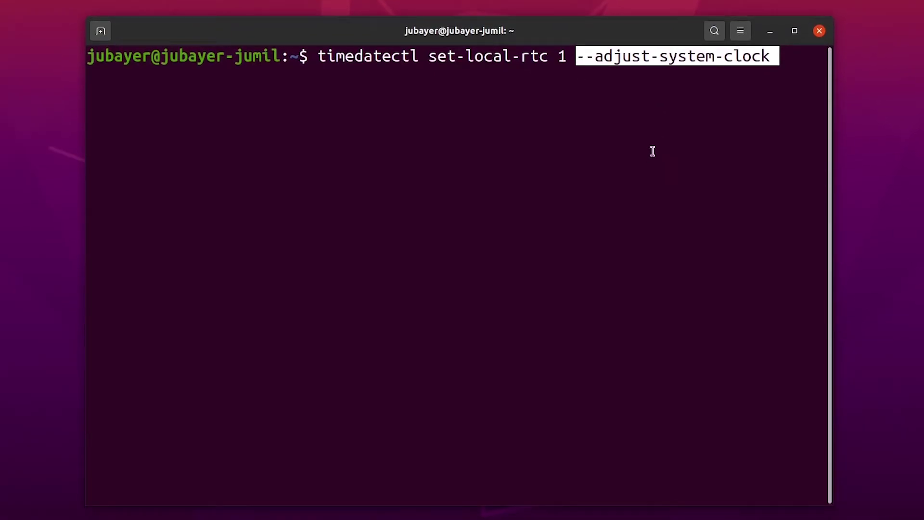
Execute the entered command and run timedatectl to check the RTC in local TZ and NTP service settings.
left_click(803, 62)
key("Return")
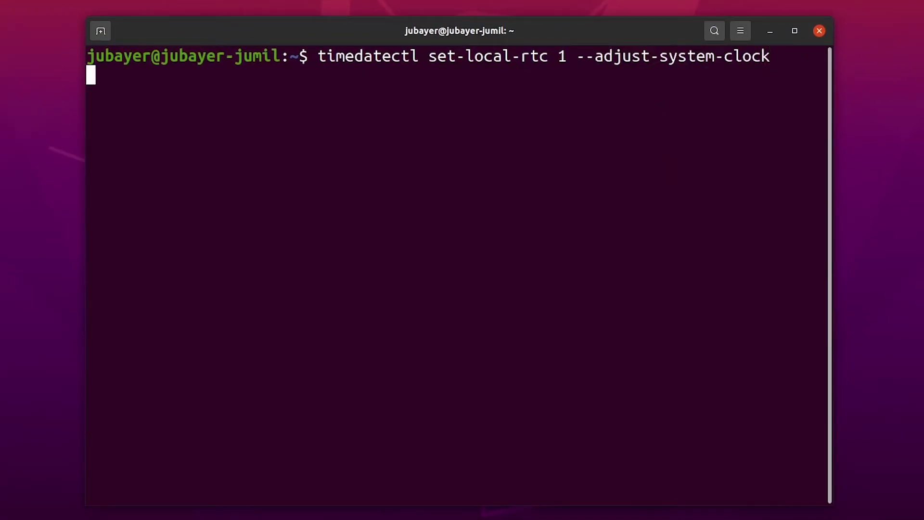
type("t")
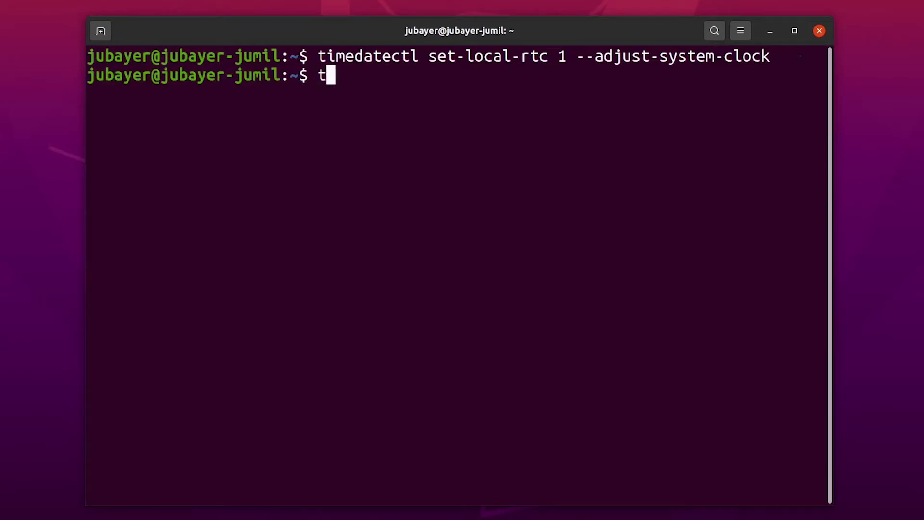
type("imedate")
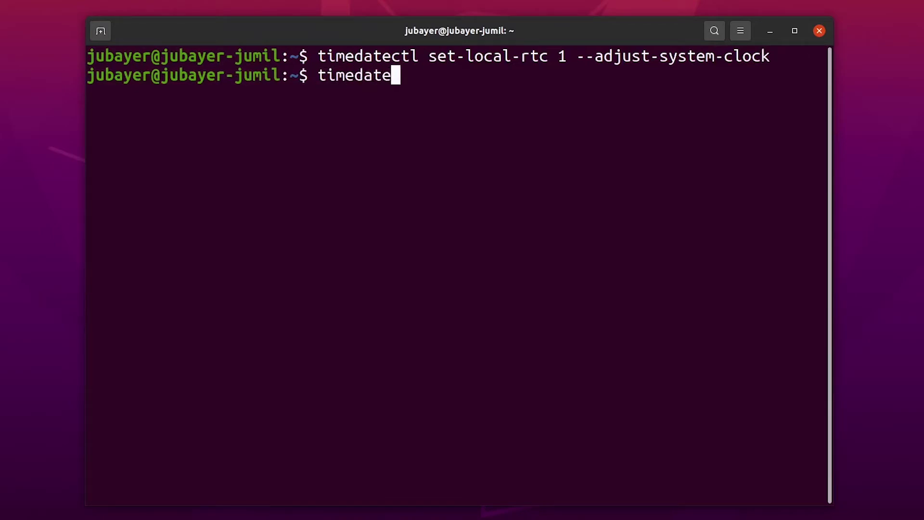
type("cll")
key("Return")
left_click_drag(180, 210, 372, 213)
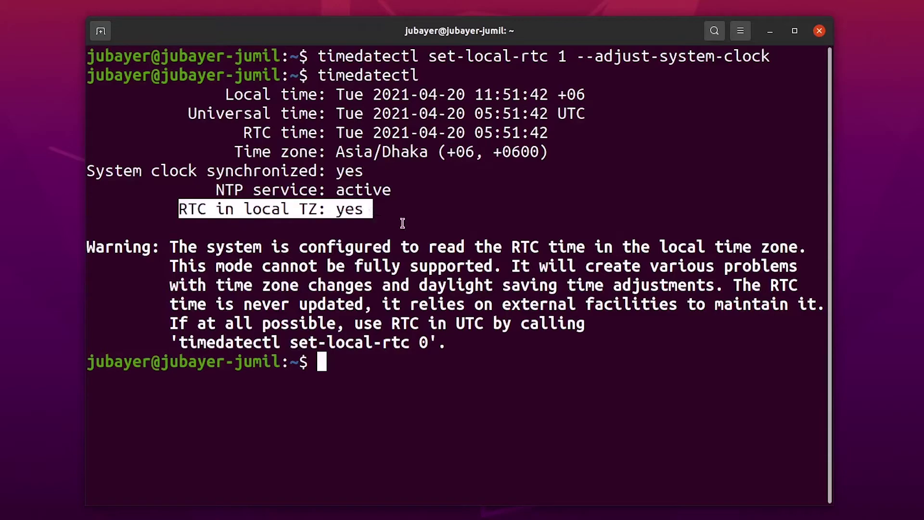
left_click_drag(340, 193, 409, 191)
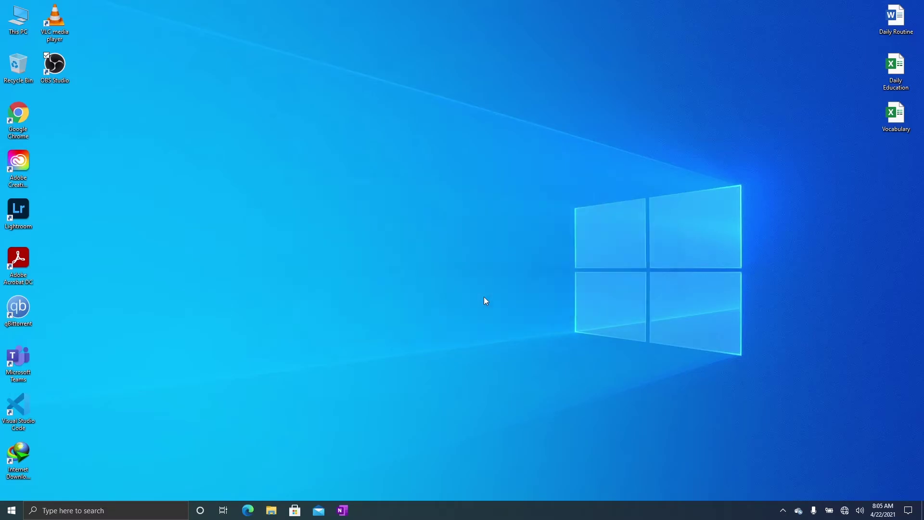
In Windows, turn off Set time automatically in the Date & time settings and close the settings window.
right_click(883, 510)
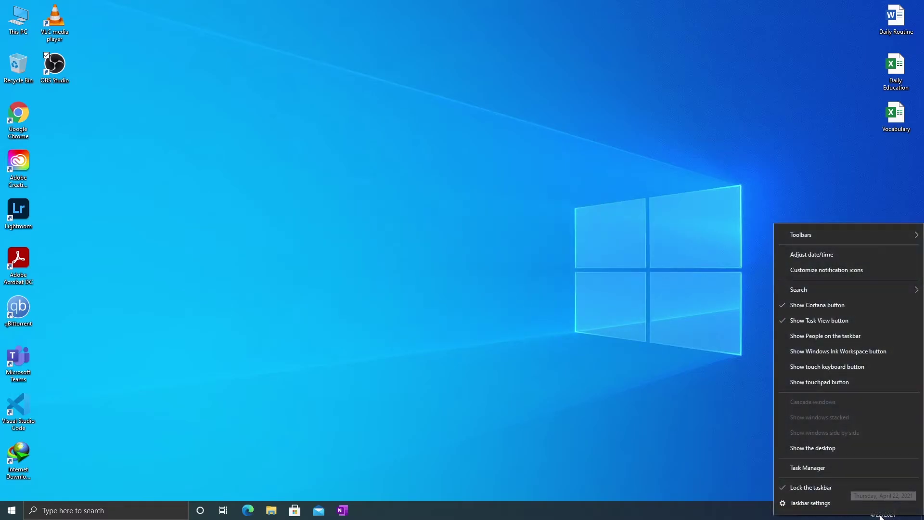
left_click(833, 258)
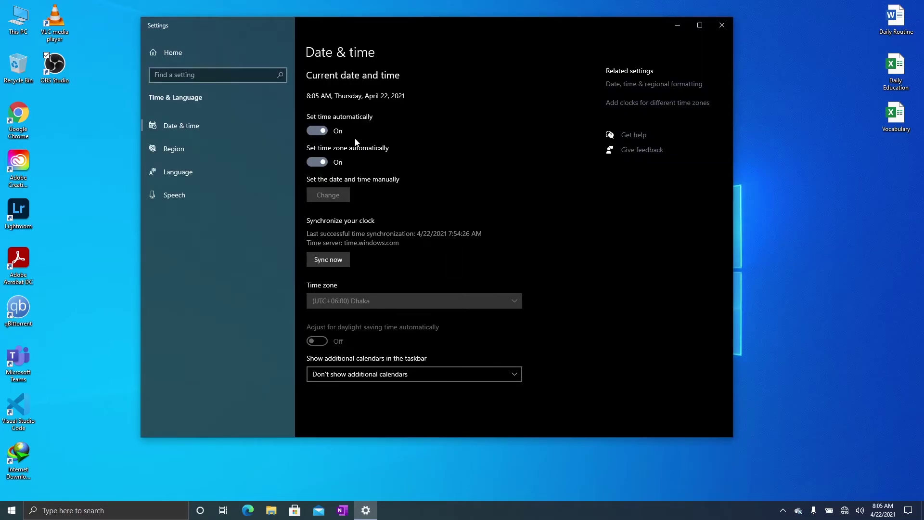
left_click(325, 135)
left_click(722, 25)
Search Windows for Registry Editor and open it.
left_click(126, 511)
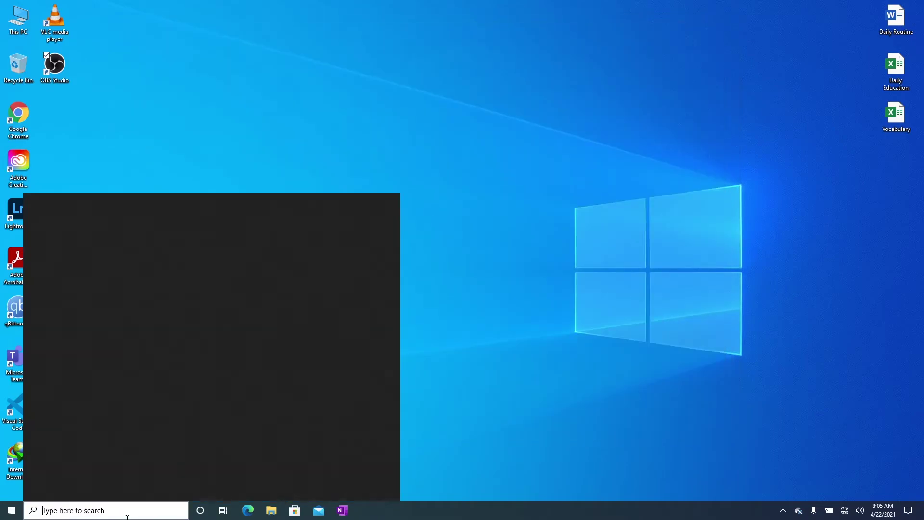
type("Registry Editor")
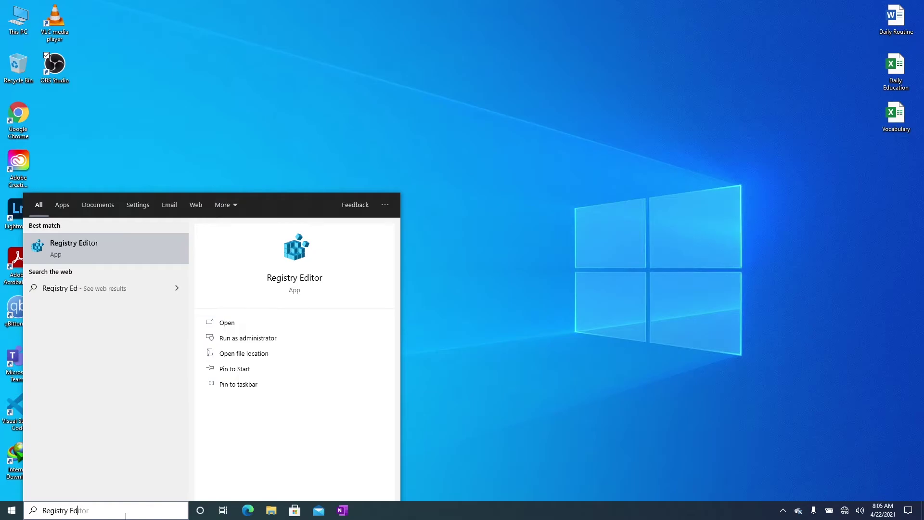
key("Return")
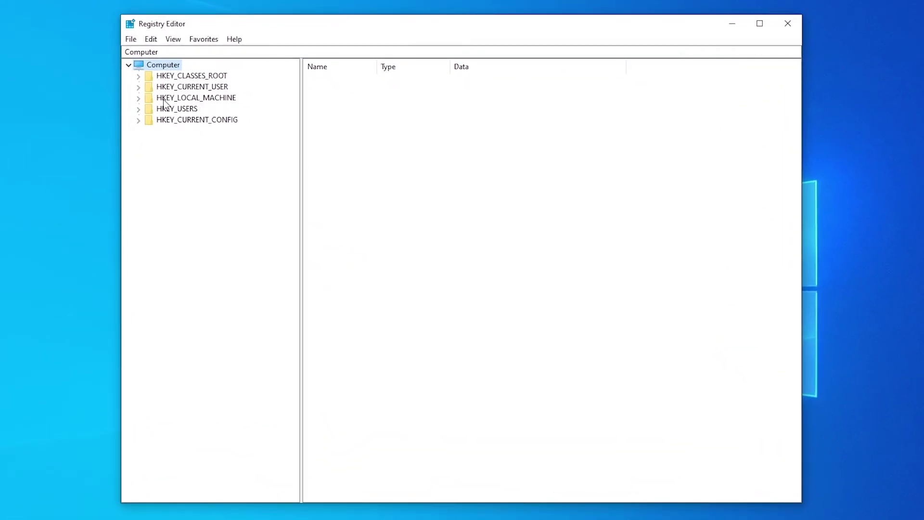
Open the registry key HKEY_LOCAL_MACHINE\SYSTEM\CurrentControlSet\Control\TimeZoneInformation.
left_click(138, 97)
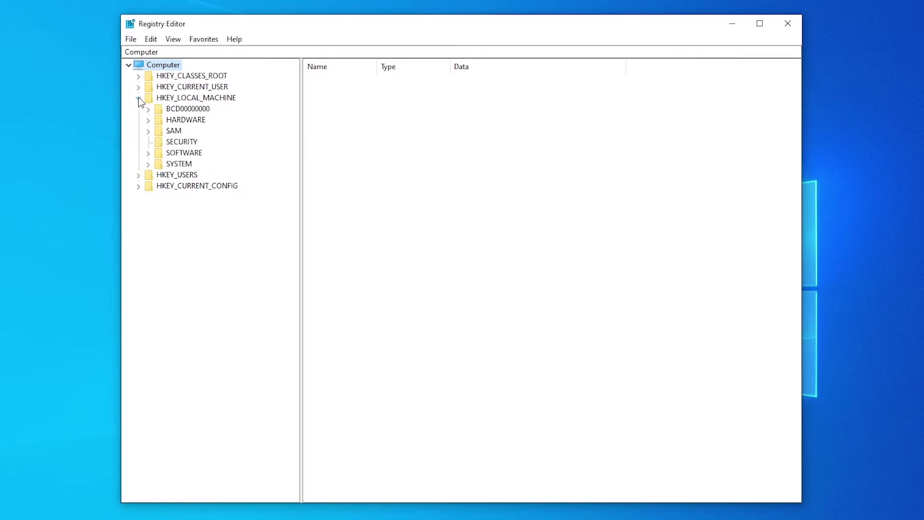
left_click(150, 164)
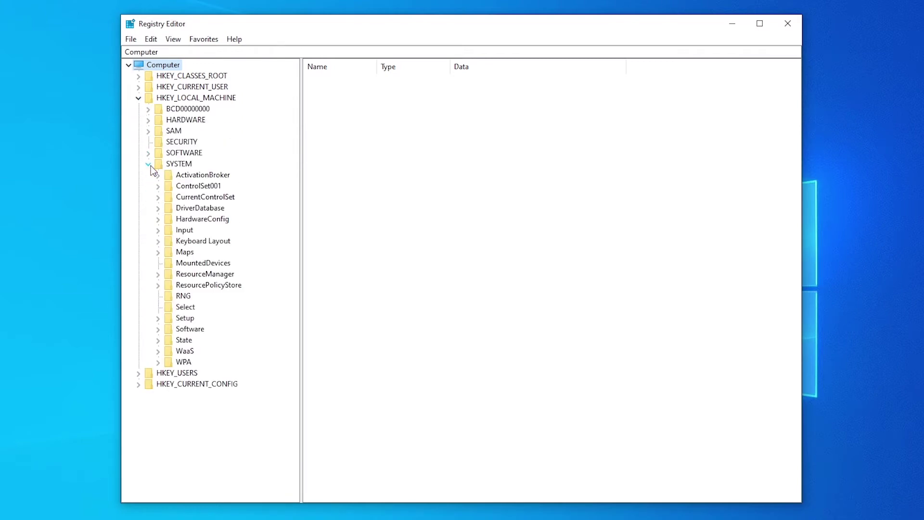
left_click(160, 197)
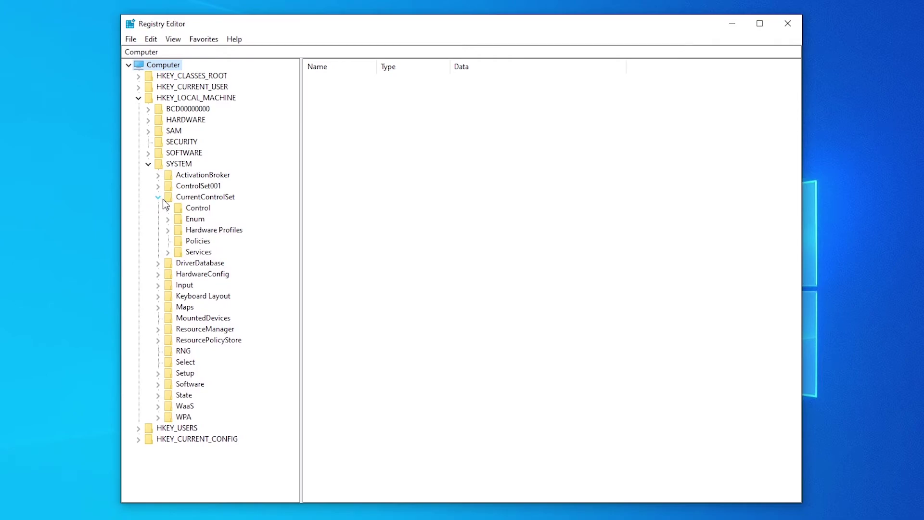
left_click(167, 208)
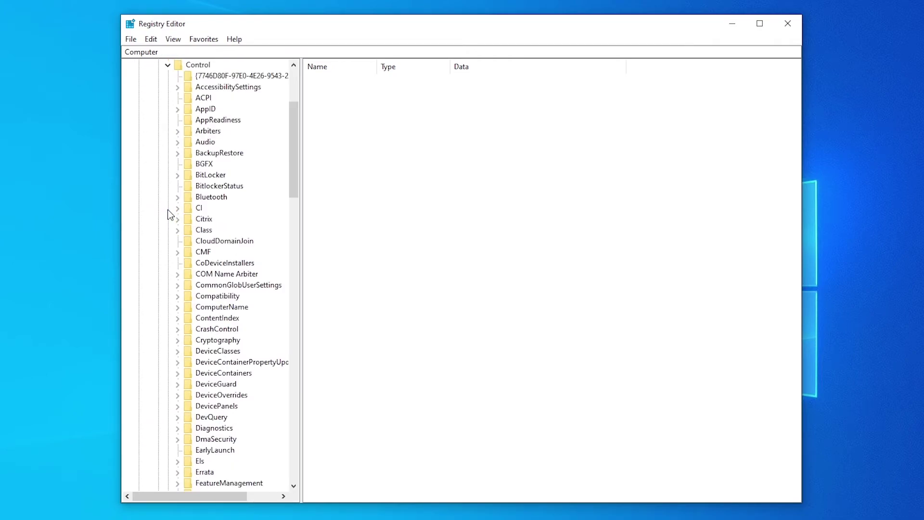
scroll(240, 320, "down", 9)
scroll(236, 330, "down", 19)
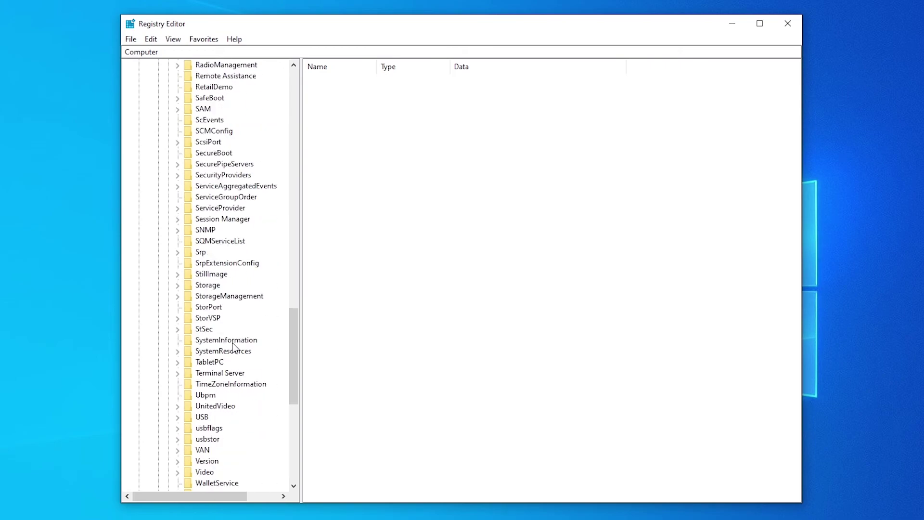
scroll(233, 345, "down", 3)
left_click(223, 286)
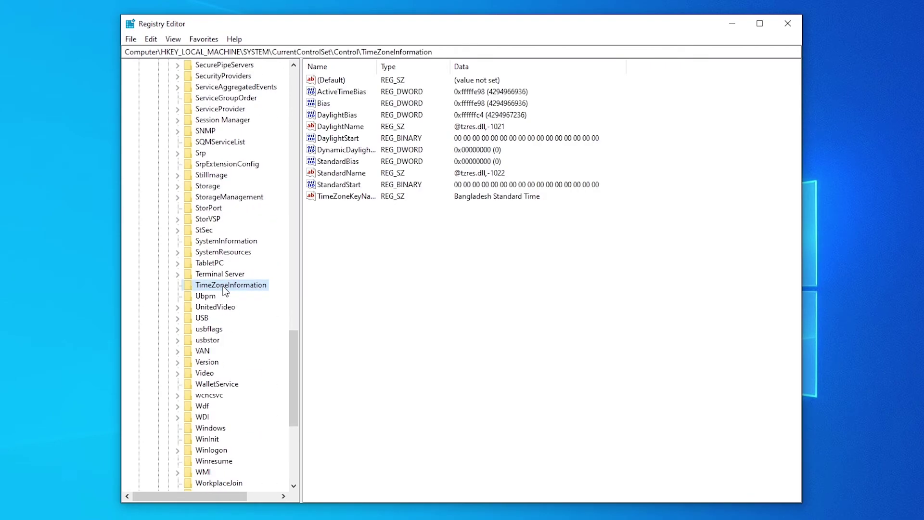
Create a new DWORD (32-bit) value named RealTimeISUniversal in the TimeZoneInformation key.
right_click(396, 292)
mouse_move(431, 297)
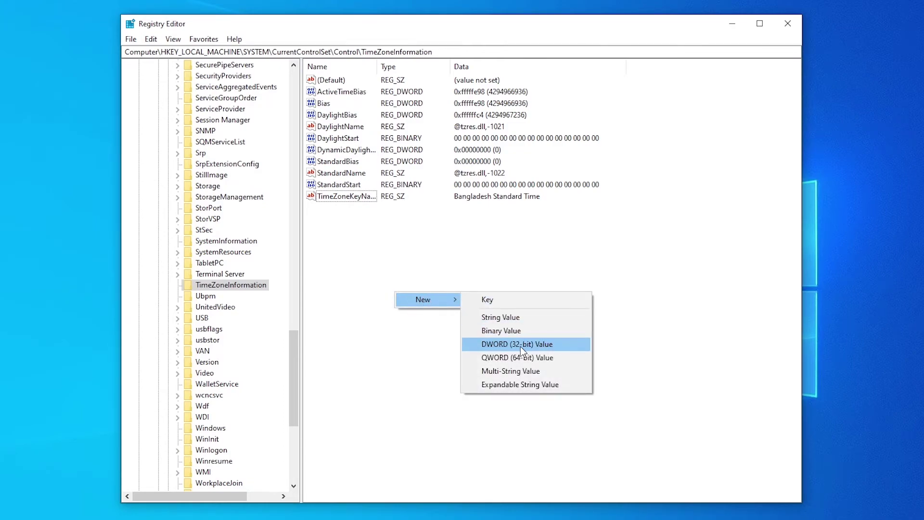
left_click(560, 344)
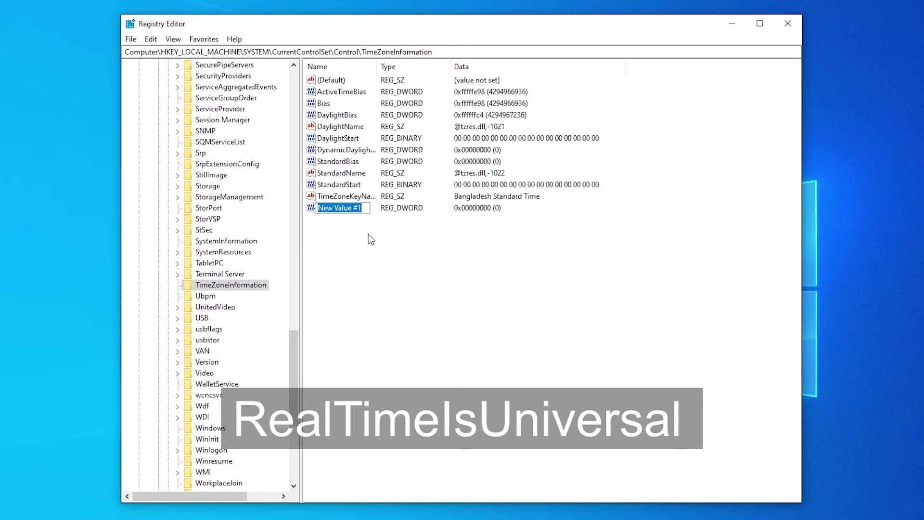
type("RealTimeISUniversal")
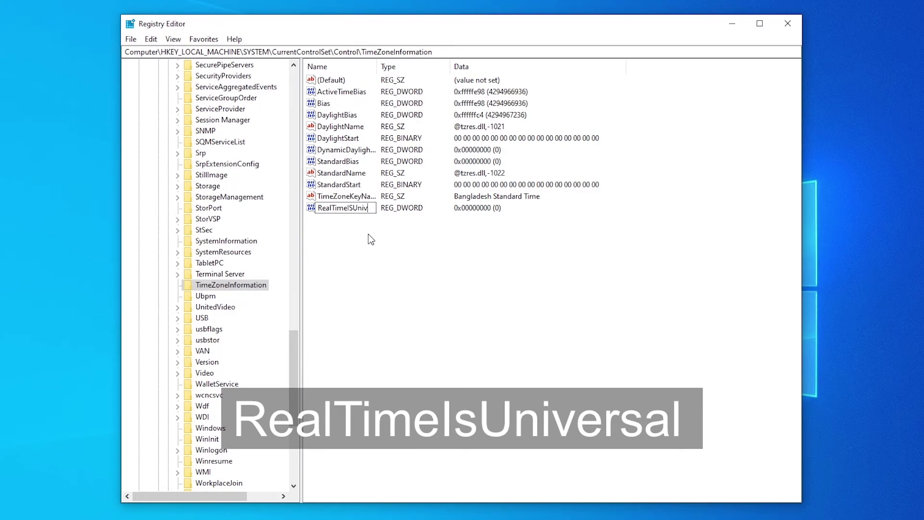
key("Return")
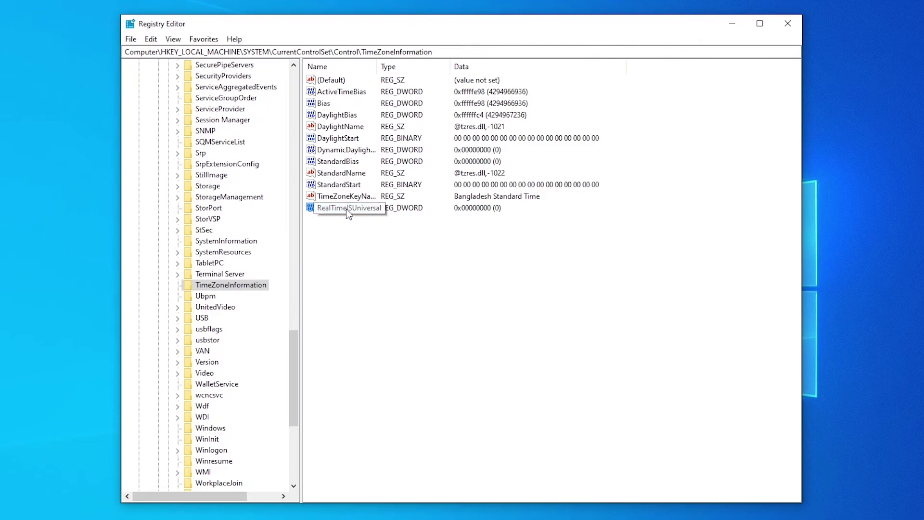
Set the value data of RealTimeISUniversal to 1.
double_click(345, 209)
left_click_drag(232, 80, 400, 190)
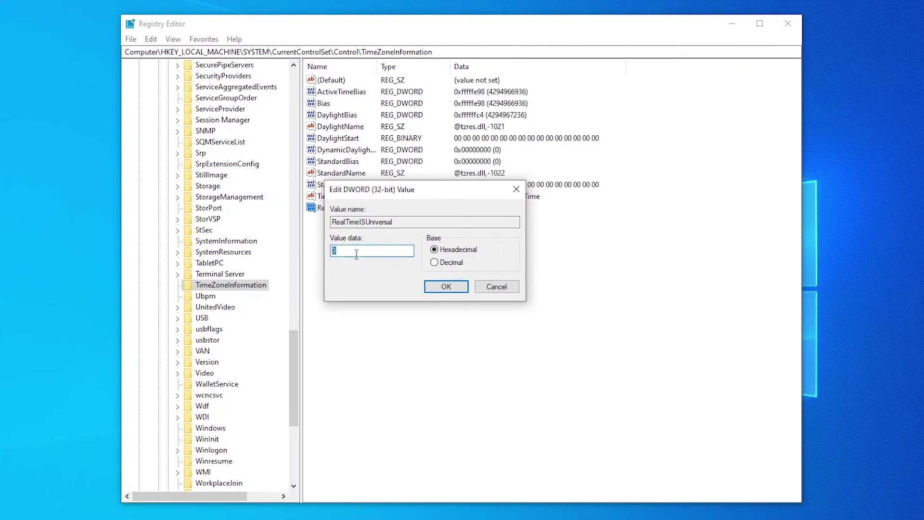
type("1")
left_click(447, 287)
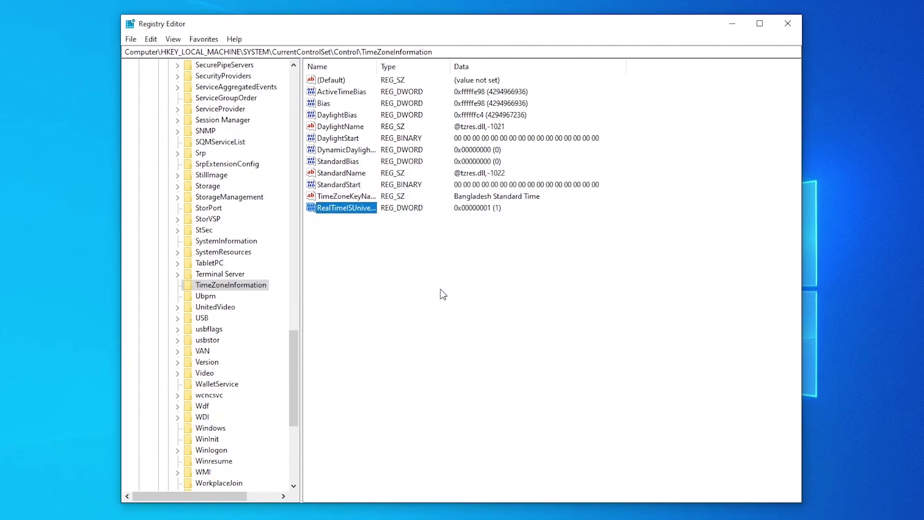